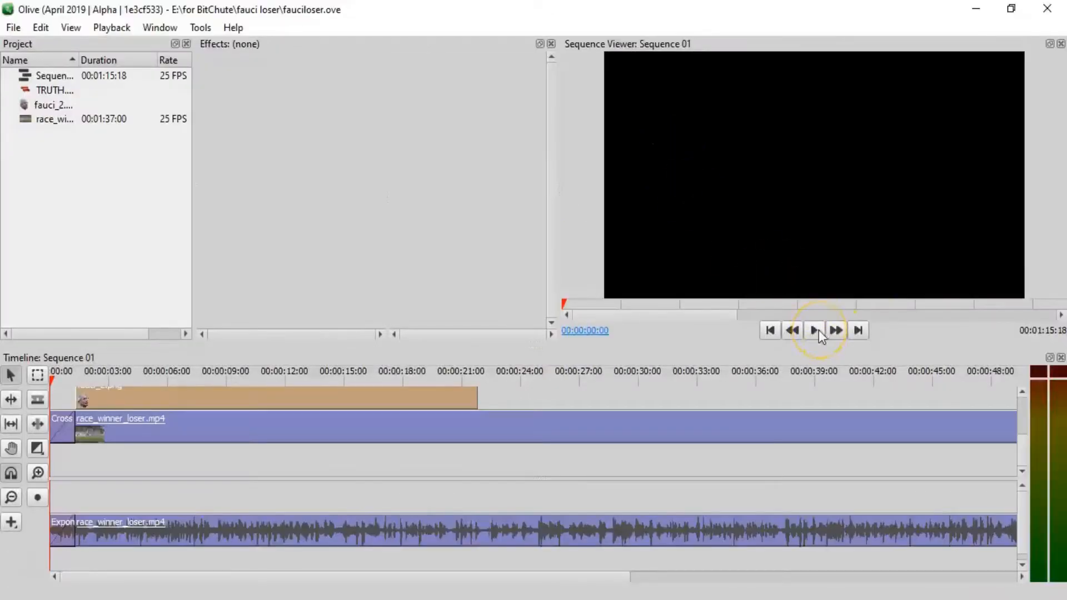
# - Play the race sequence from the start and pause it at about 00:00:06:22
pyautogui.click(818, 330)
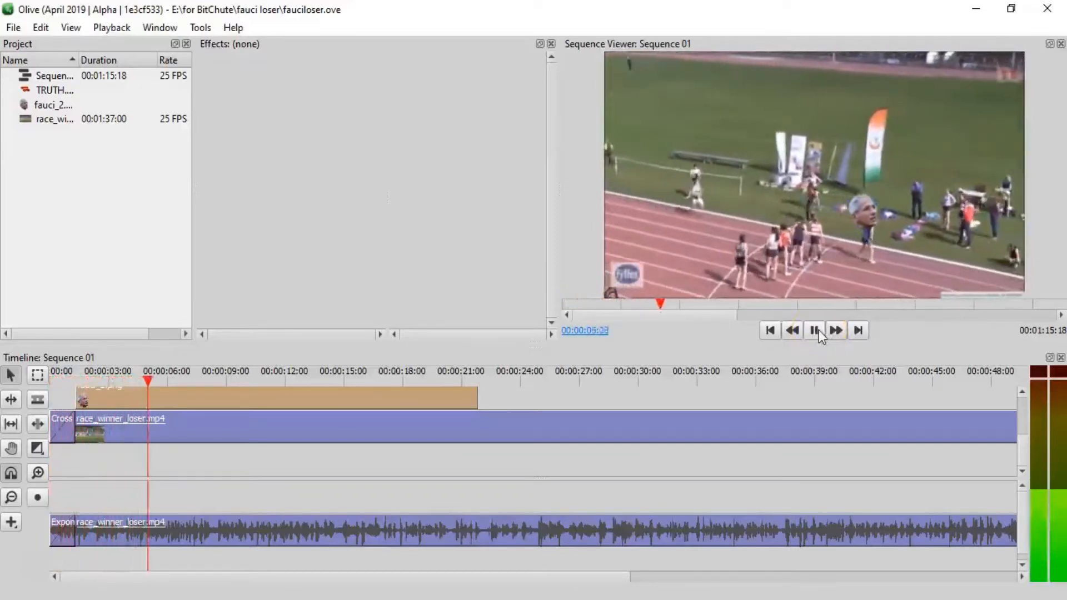
pyautogui.click(815, 330)
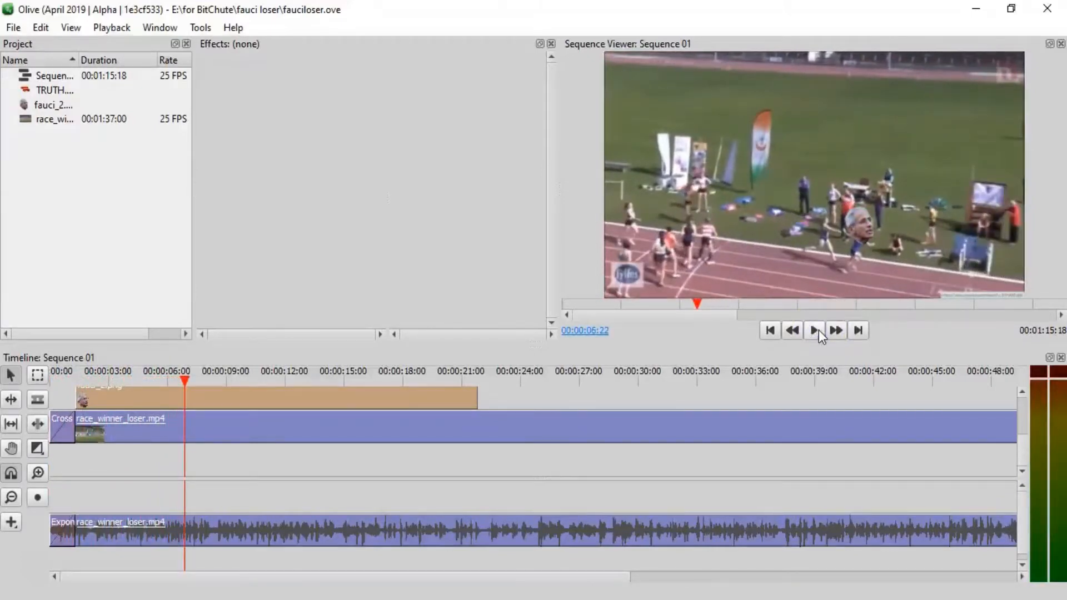
# - Open the export settings for Sequence 01 and set the video quality (CRF) to 17
pyautogui.click(14, 29)
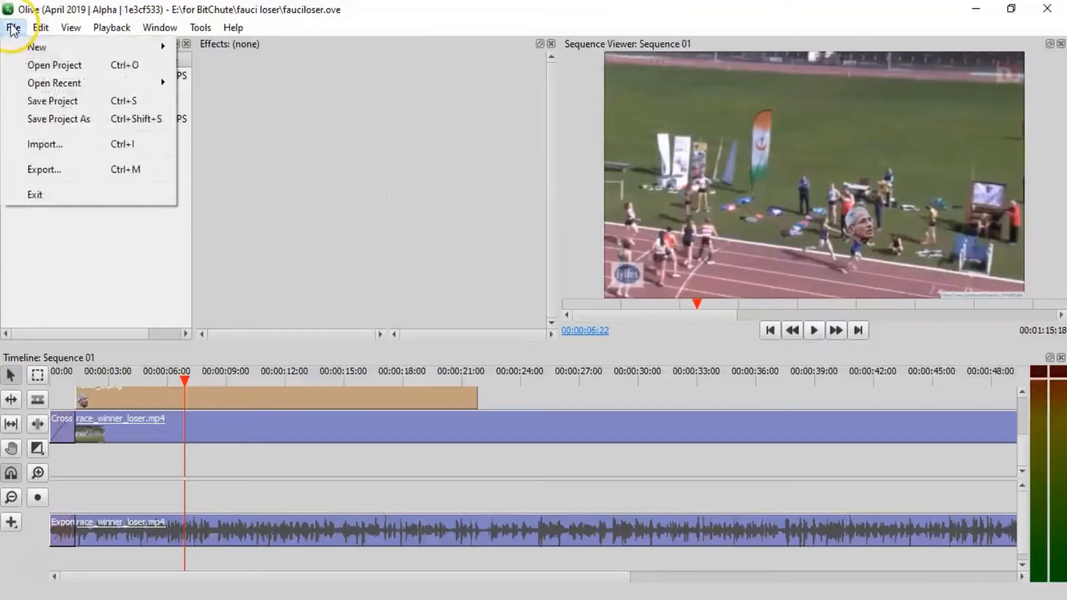
pyautogui.click(68, 171)
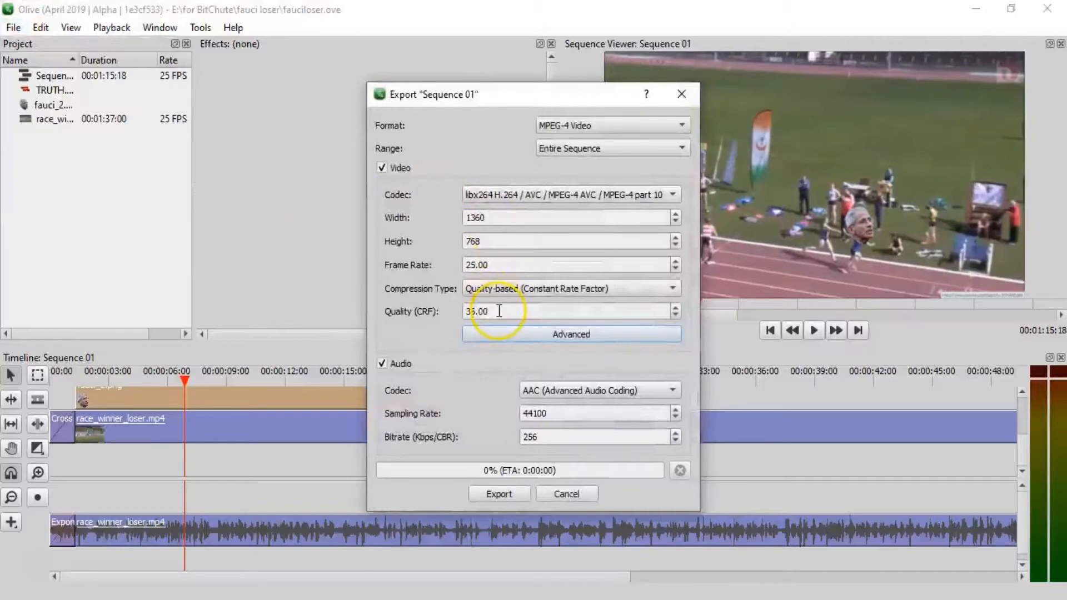
pyautogui.moveTo(499, 311); pyautogui.dragTo(423, 313)
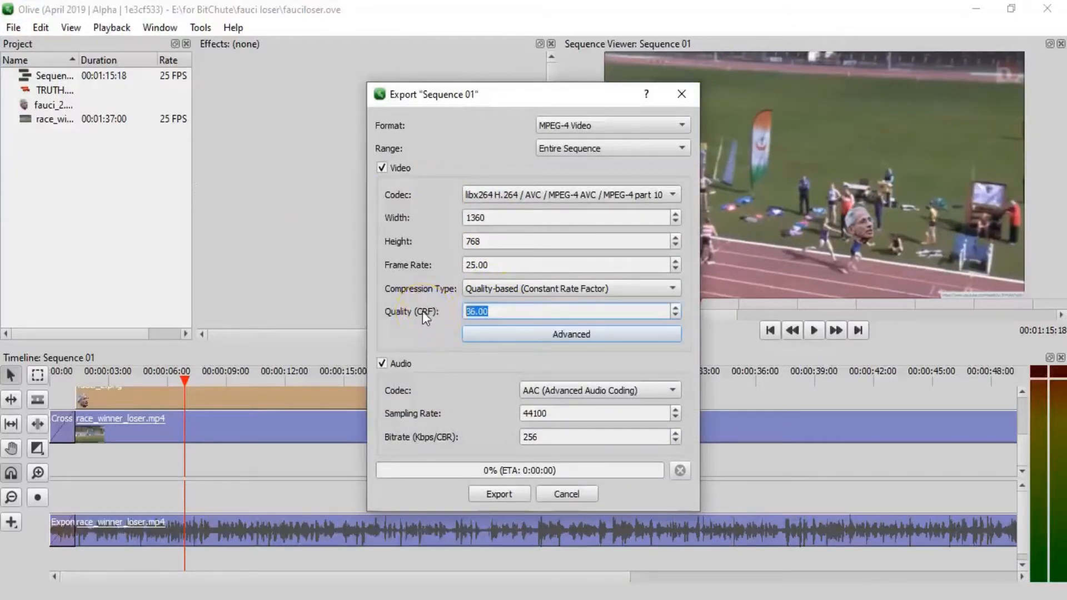
pyautogui.write('17')
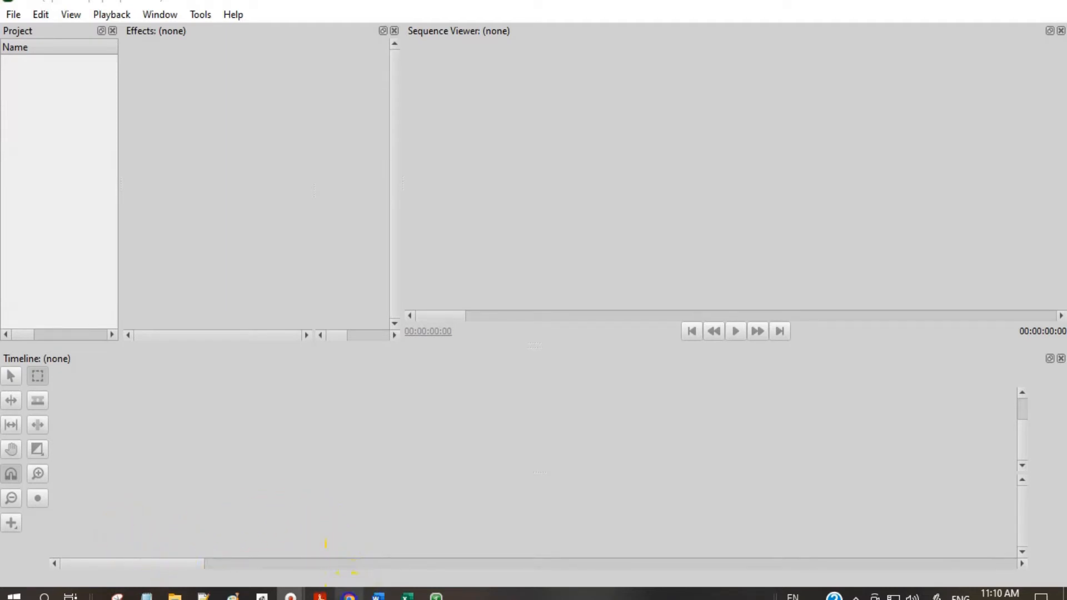
# - Switch to Chrome and save the enlarged colorful bouncy ball clip art image from the Google results
pyautogui.click(349, 596)
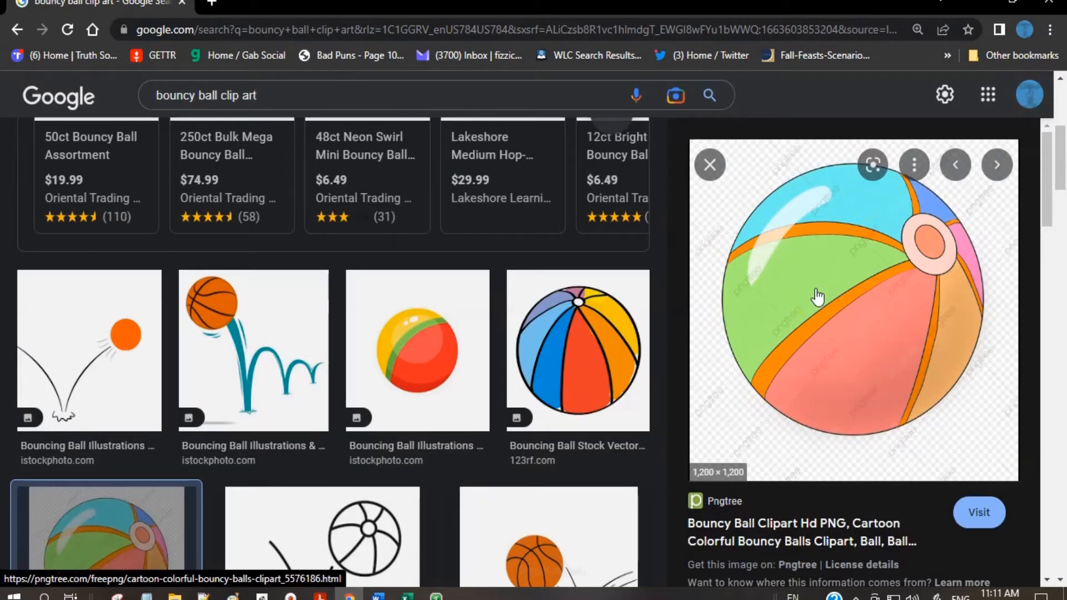
pyautogui.rightClick(813, 292)
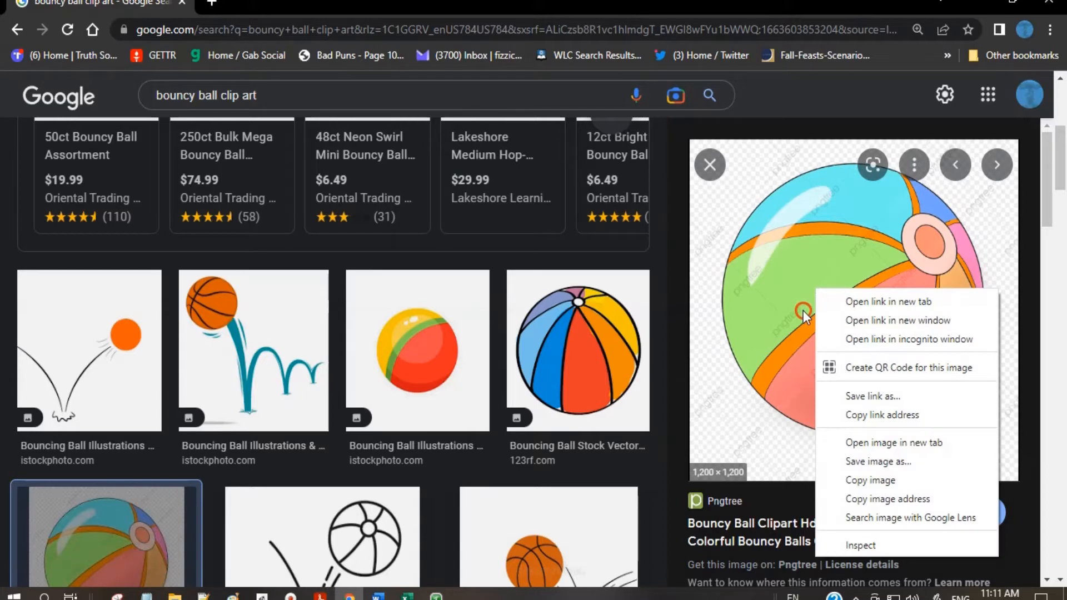
pyautogui.click(893, 462)
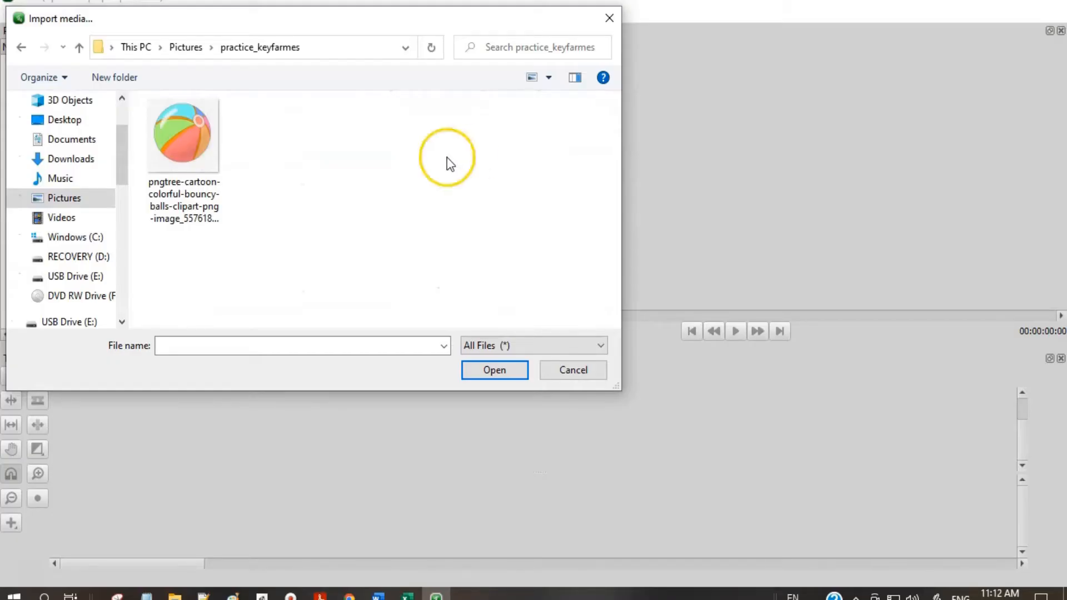
# - In Olive, import the ball image from the practice_keyfarmes folder and place it at the start of the timeline
pyautogui.doubleClick(172, 144)
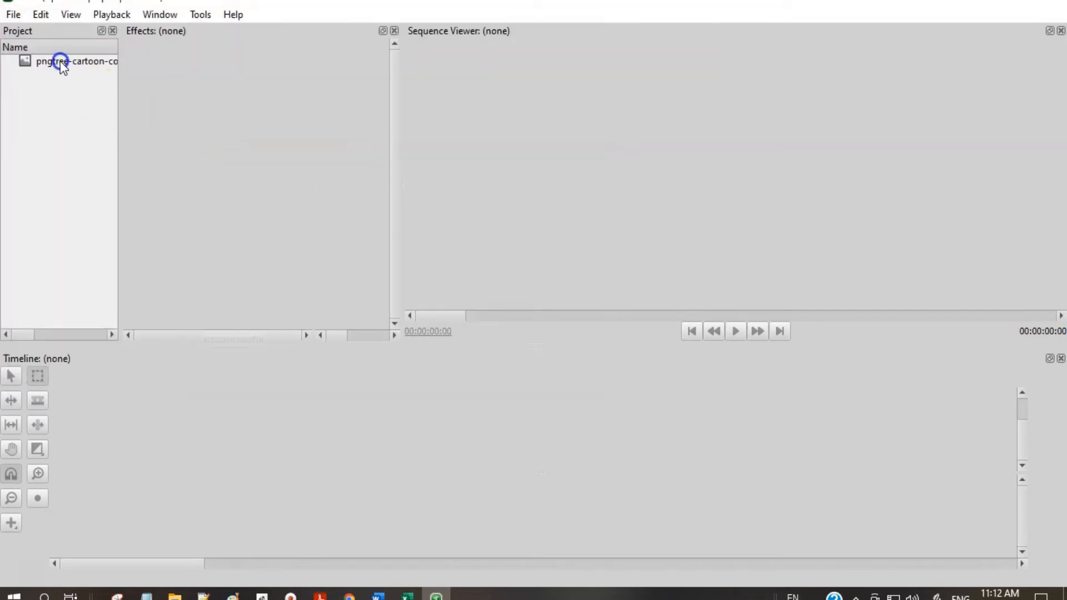
pyautogui.moveTo(61, 64); pyautogui.dragTo(105, 410)
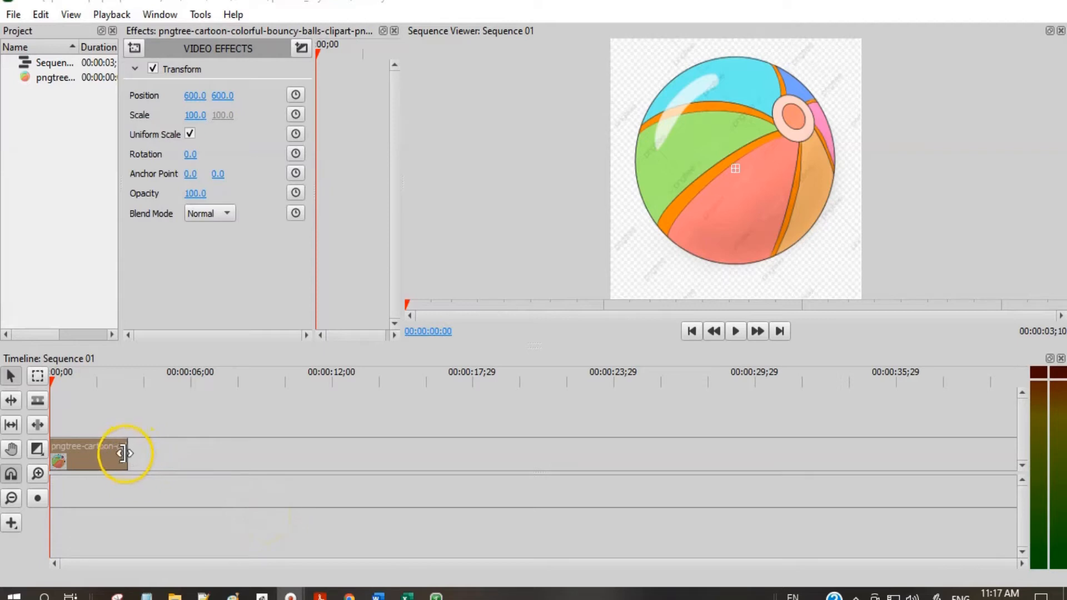
# - Extend the ball clip to about 29 seconds and set its uniform scale to 24
pyautogui.moveTo(124, 458); pyautogui.dragTo(742, 445)
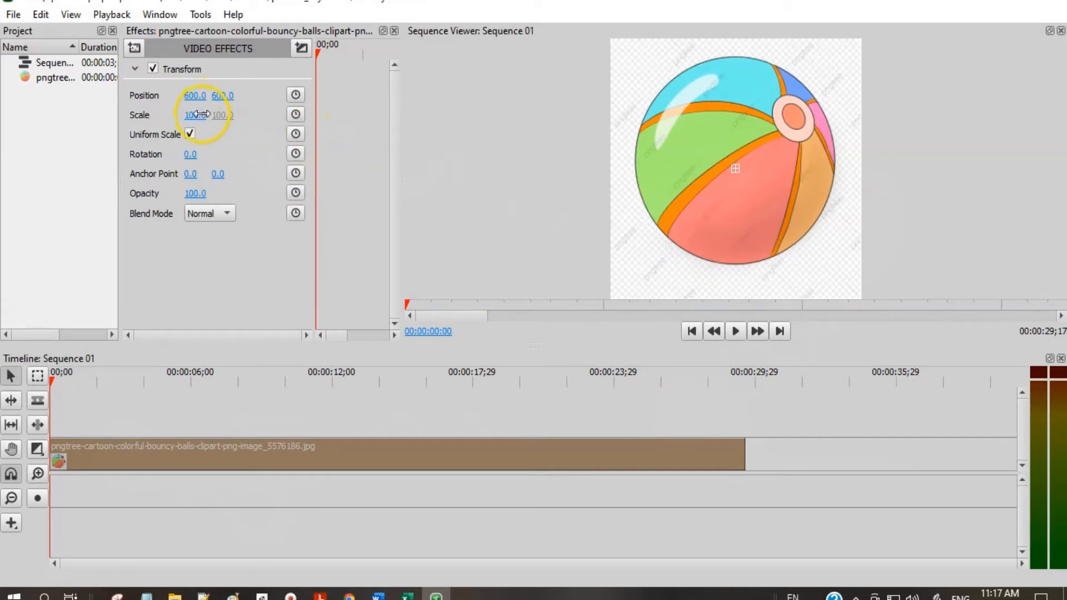
pyautogui.moveTo(202, 114); pyautogui.dragTo(202, 115)
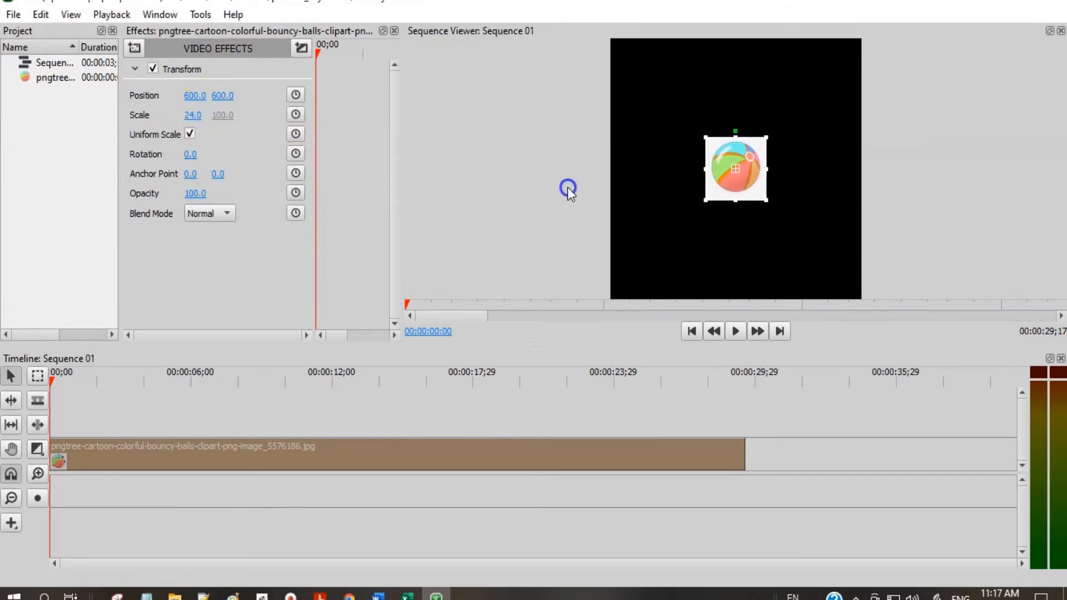
pyautogui.click(509, 245)
pyautogui.click(740, 332)
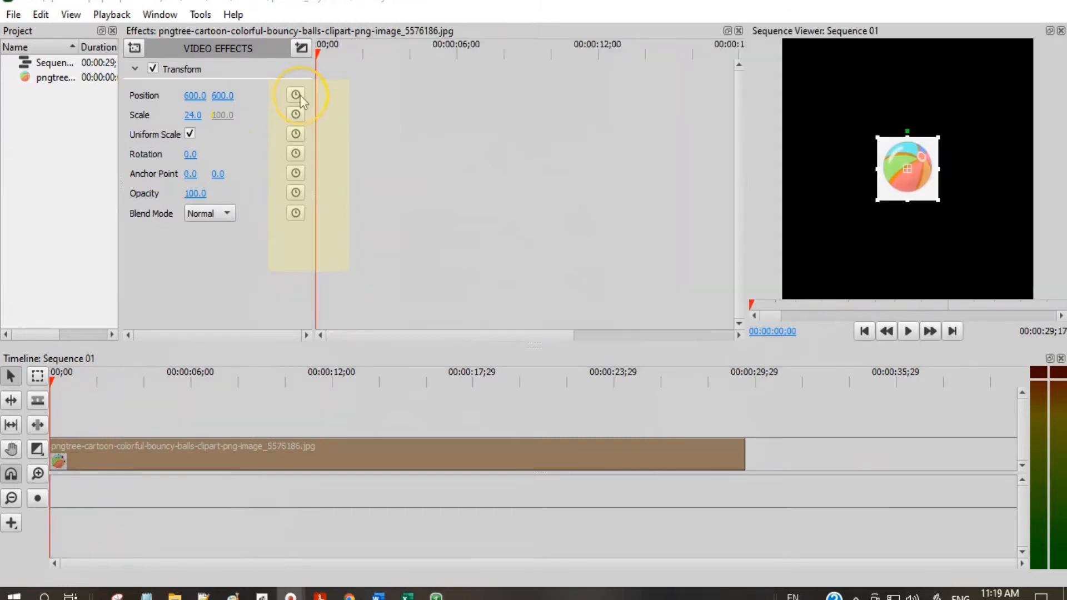
# - Enable position keyframes at the clip's start and keyframe the ball's horizontal position at 805 at 00:00:03;02
pyautogui.click(300, 96)
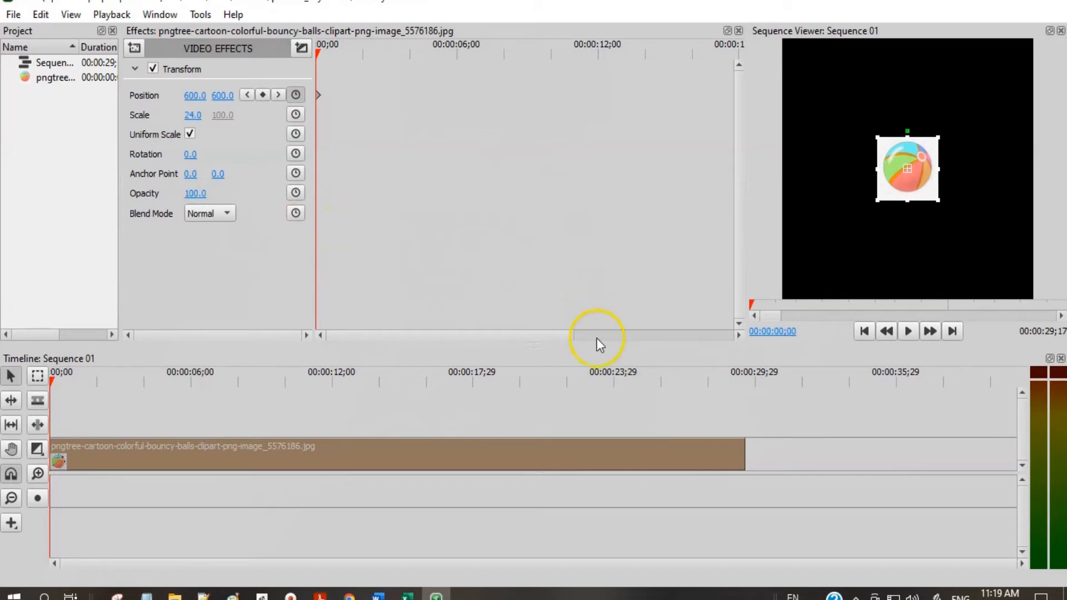
pyautogui.click(913, 333)
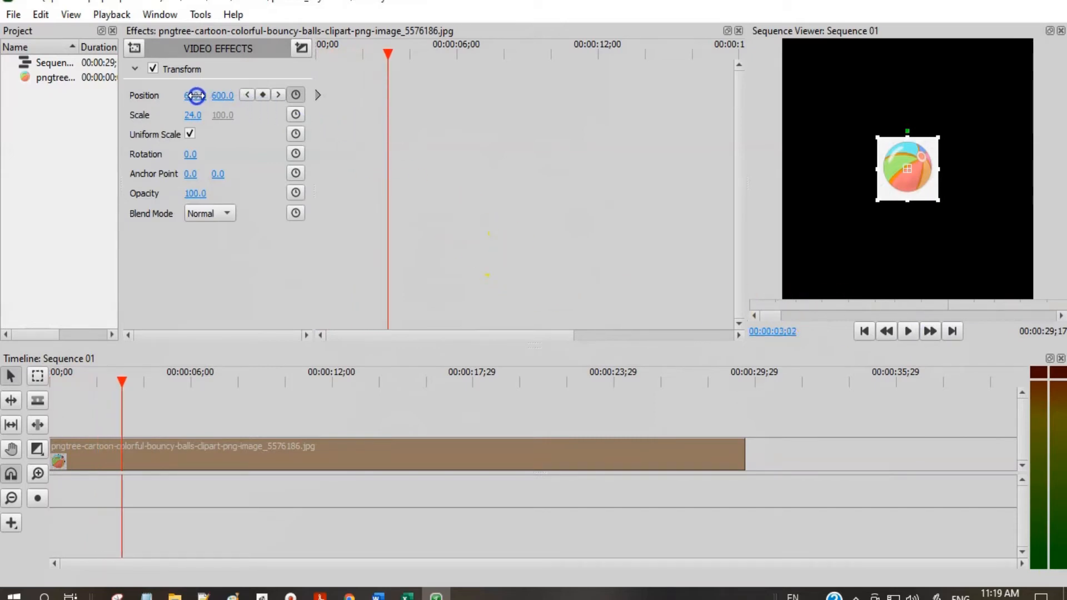
pyautogui.moveTo(194, 95); pyautogui.dragTo(200, 95)
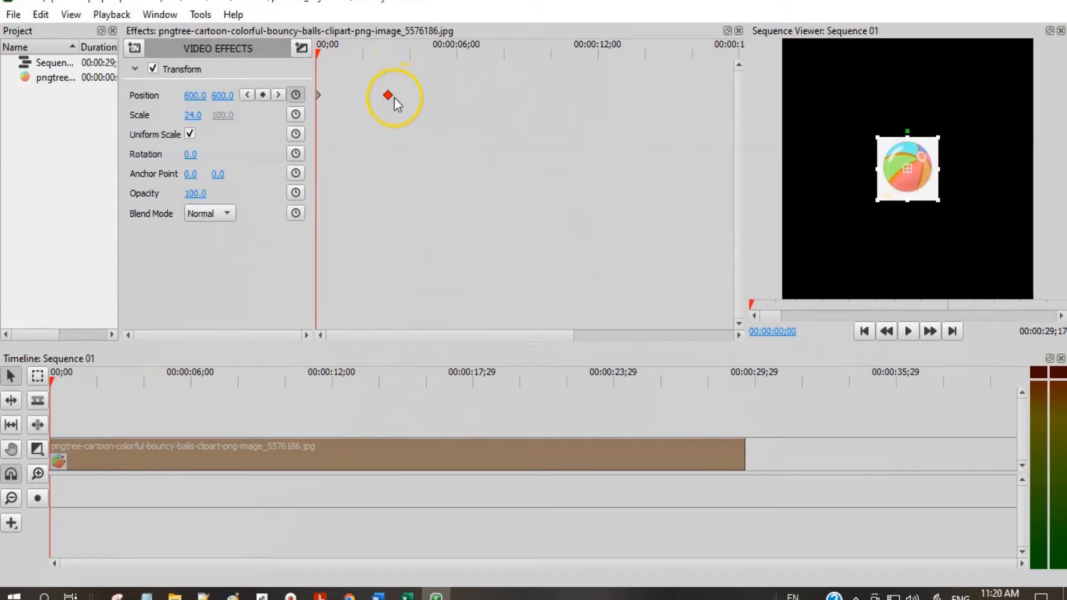
# - Enable scale keyframes at the clip's start and keyframe the ball's scale at 96 on the second position keyframe
pyautogui.click(296, 115)
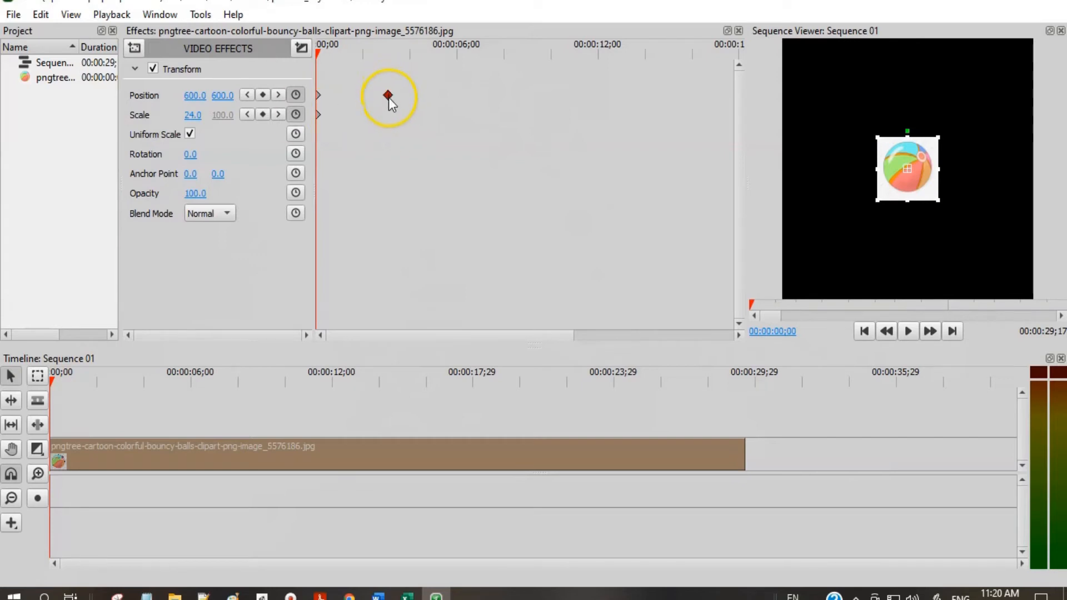
pyautogui.click(387, 54)
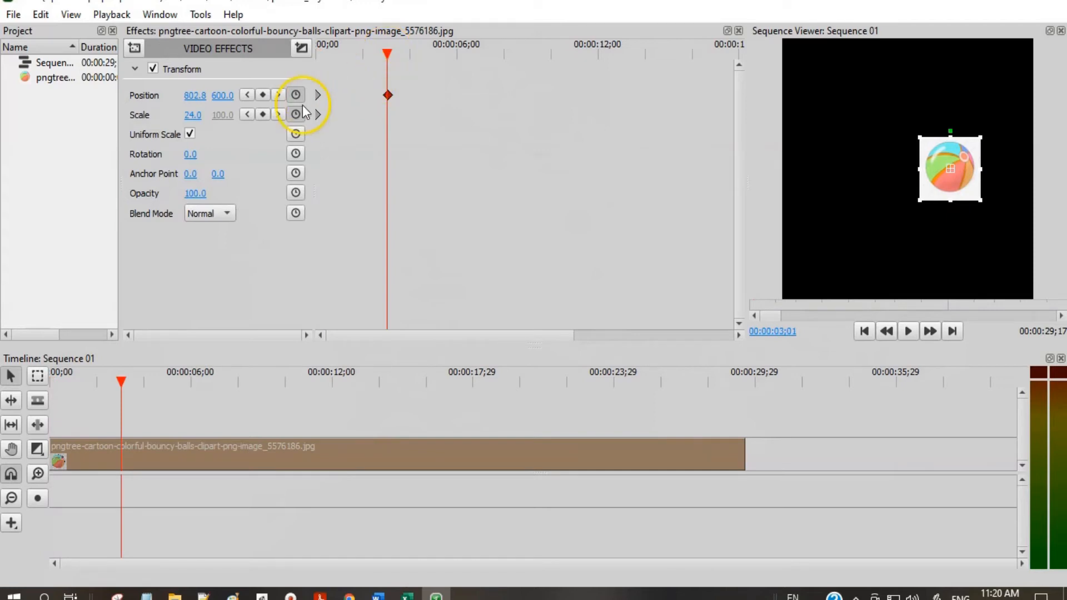
pyautogui.click(249, 95)
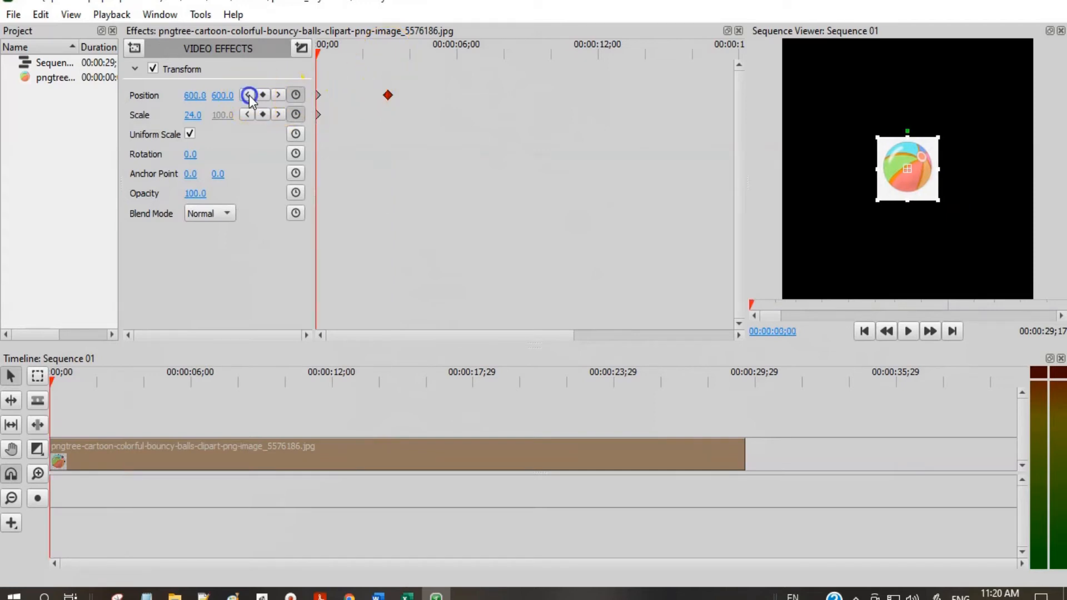
pyautogui.click(262, 95)
pyautogui.click(282, 96)
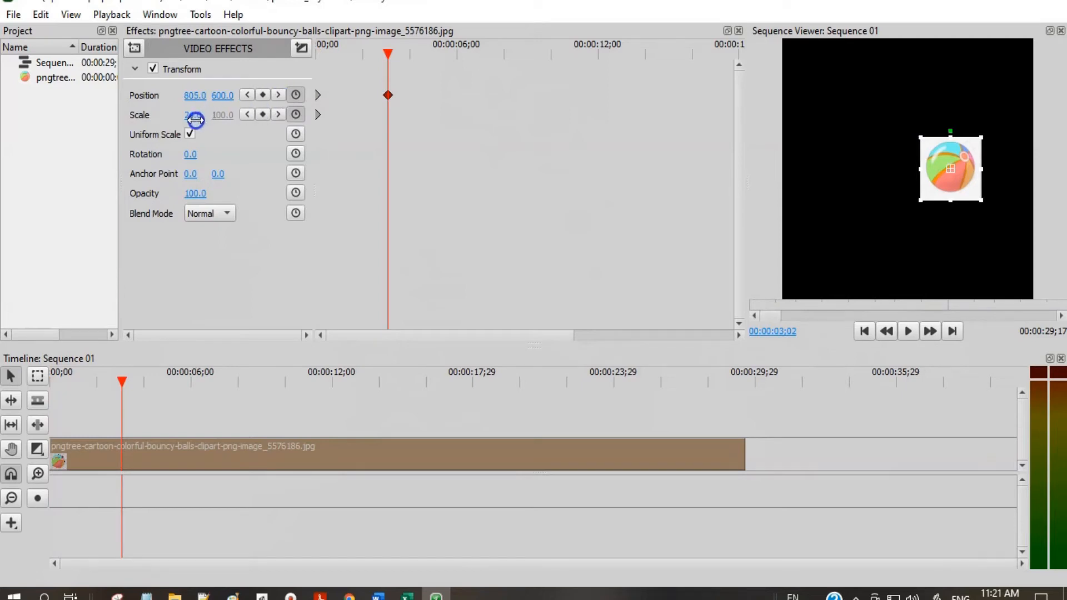
pyautogui.moveTo(195, 118); pyautogui.dragTo(195, 118)
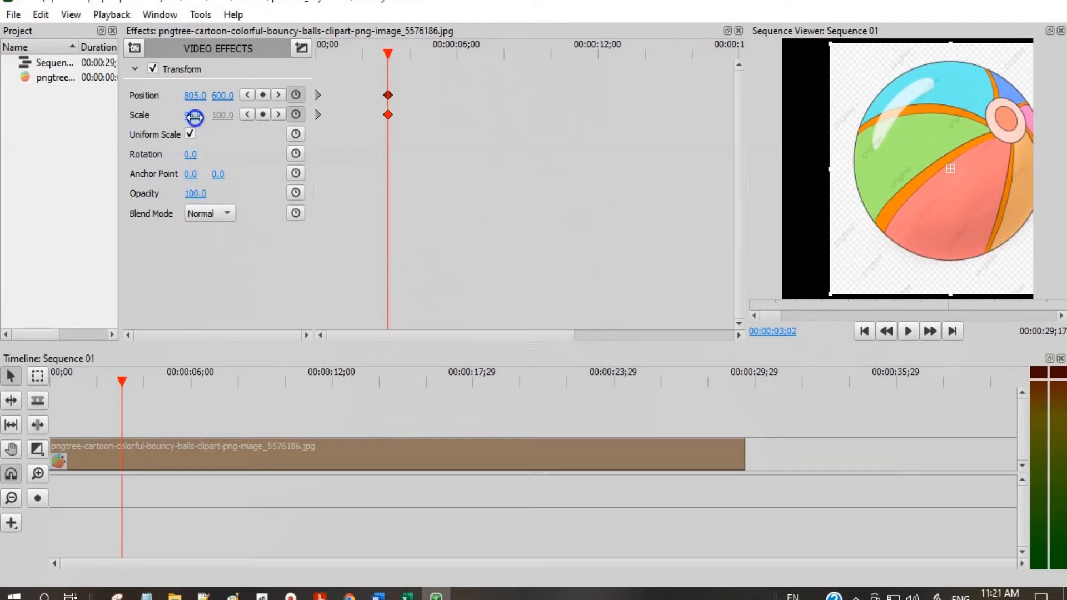
# - Play the animation from the start to 00:00:04;08 and keyframe the ball there with scale 19 and vertical position 860
pyautogui.moveTo(122, 381); pyautogui.dragTo(16, 398)
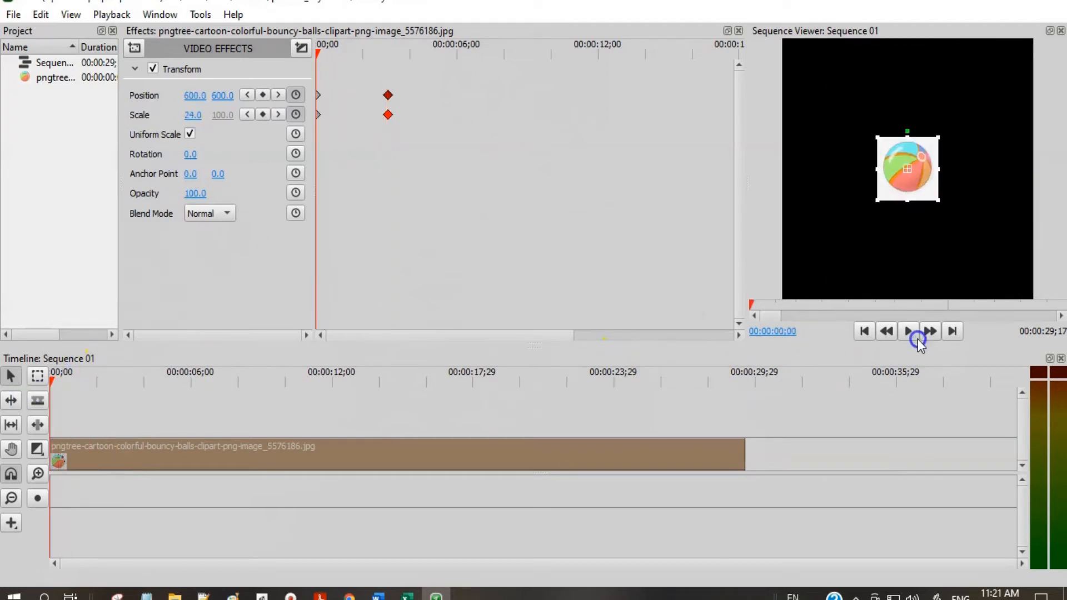
pyautogui.click(912, 335)
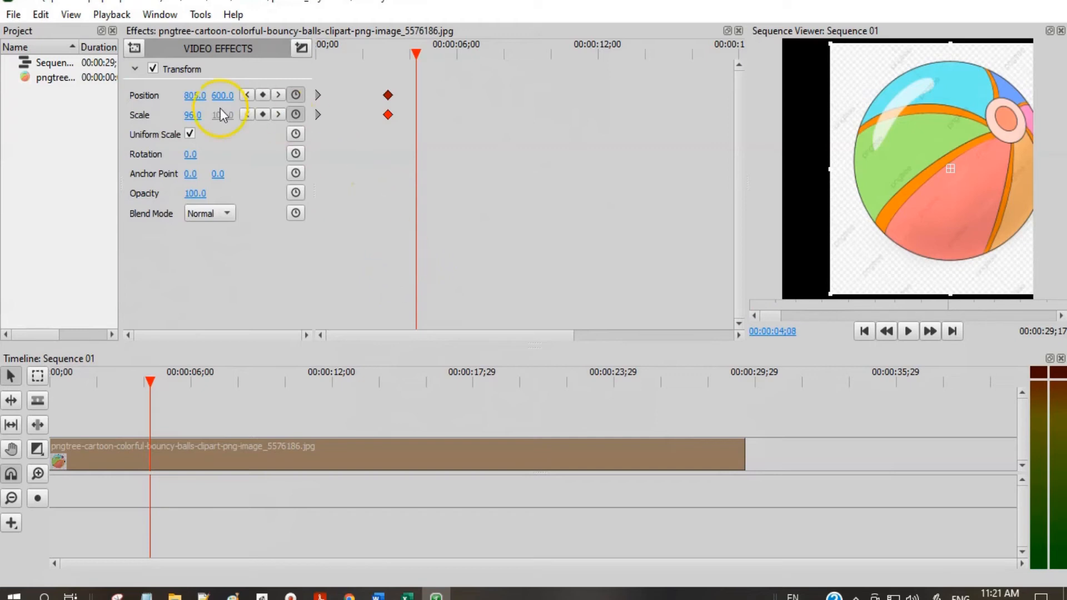
pyautogui.click(263, 95)
pyautogui.click(263, 114)
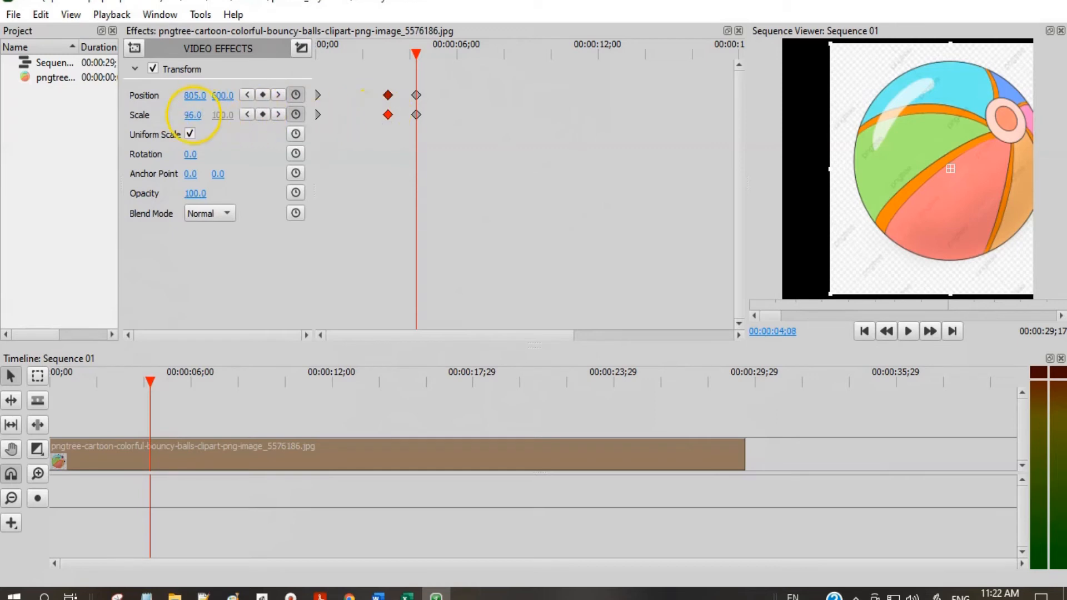
pyautogui.moveTo(193, 115); pyautogui.dragTo(193, 115)
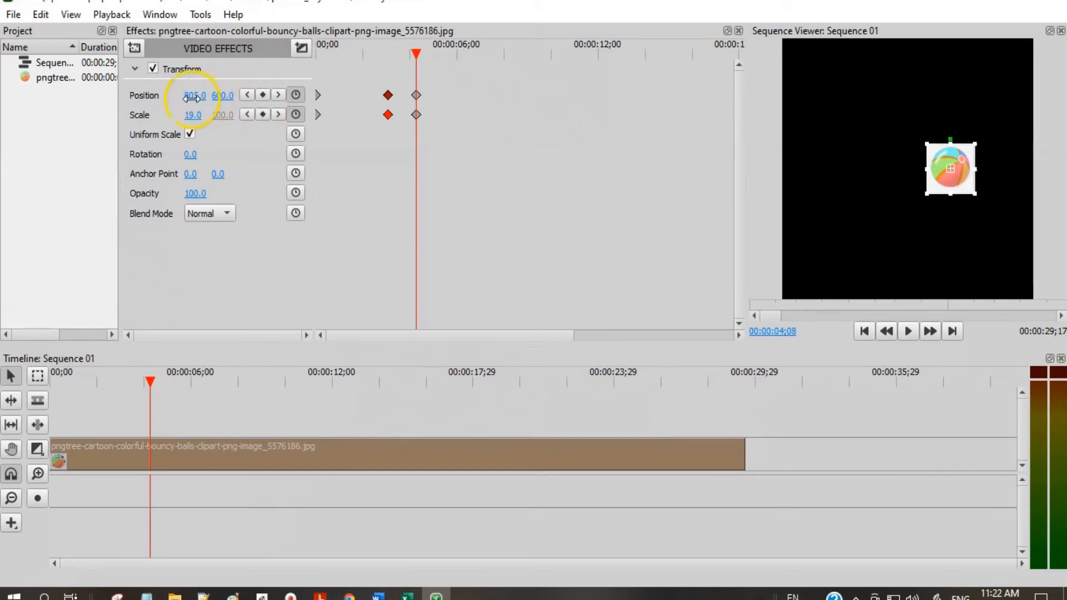
pyautogui.moveTo(221, 97); pyautogui.dragTo(222, 98)
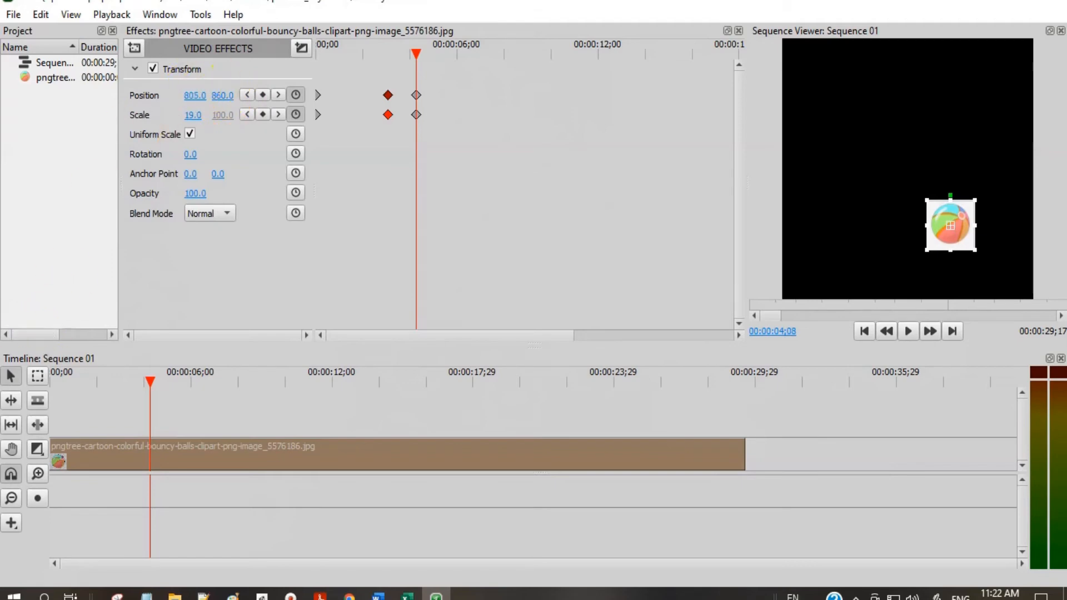
# - Play the ball animation from the start past its last keyframes, and pause it
pyautogui.moveTo(152, 384); pyautogui.dragTo(51, 383)
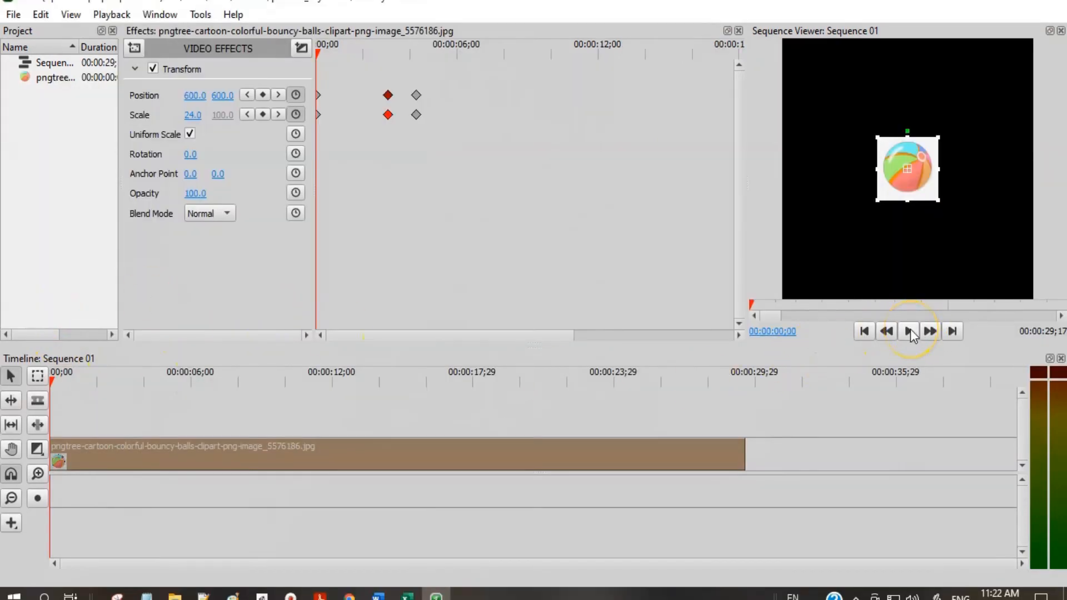
pyautogui.click(909, 332)
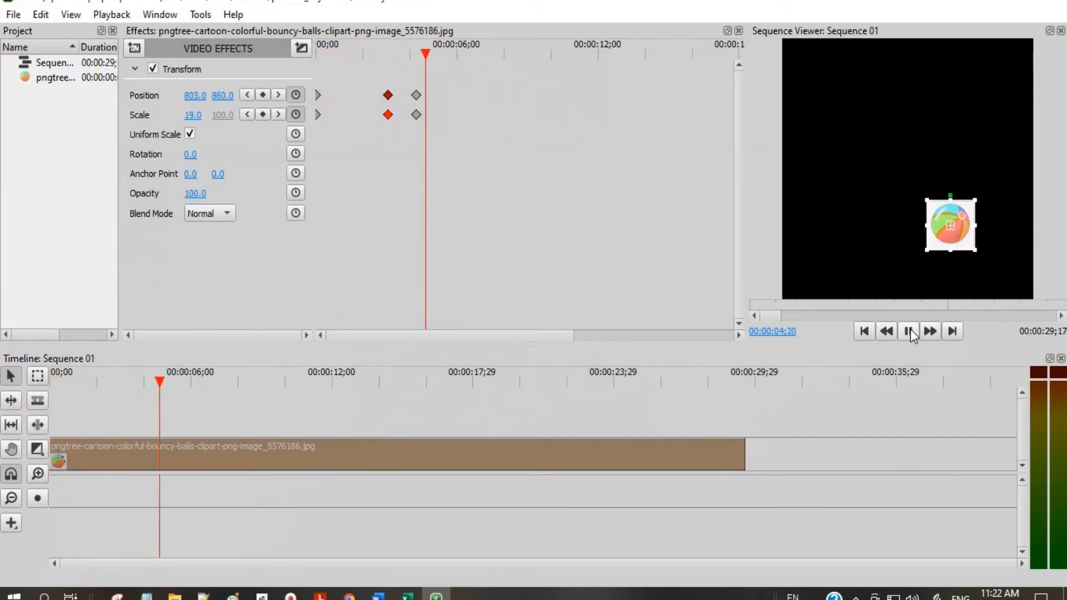
pyautogui.click(910, 331)
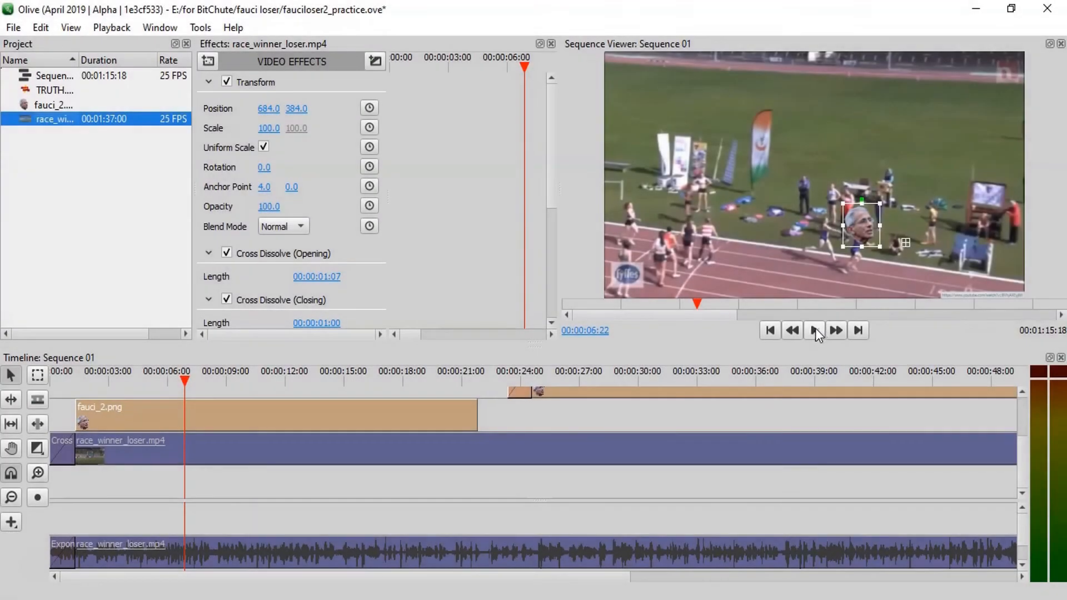
# - In the fauciloser2_practice project, play the race sequence from 00:00:06:22 and pause it at about 00:00:16:19
pyautogui.click(799, 330)
pyautogui.click(814, 245)
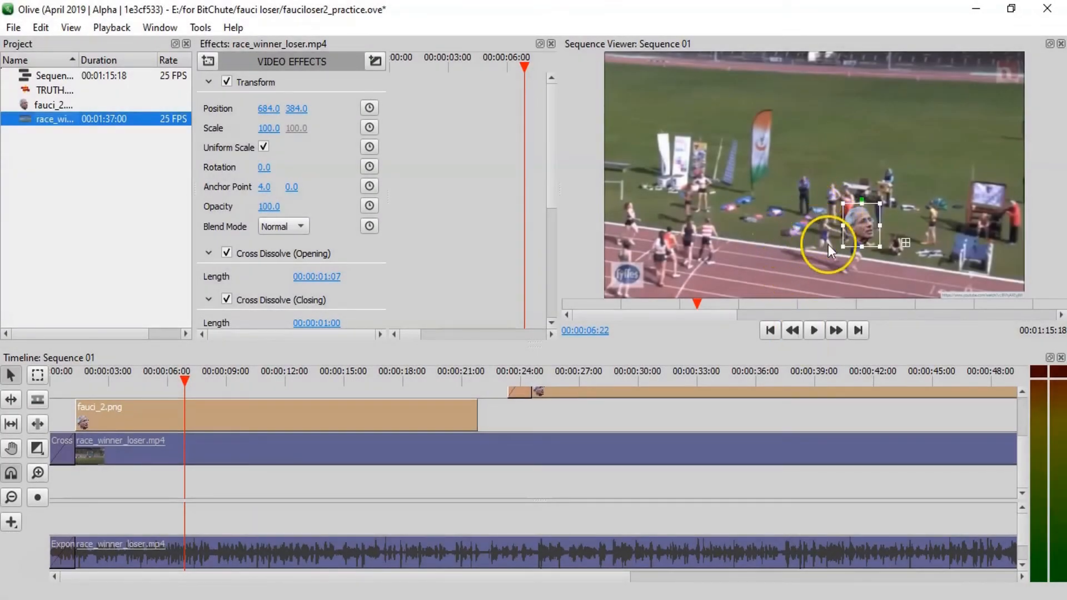
pyautogui.click(805, 338)
pyautogui.click(815, 335)
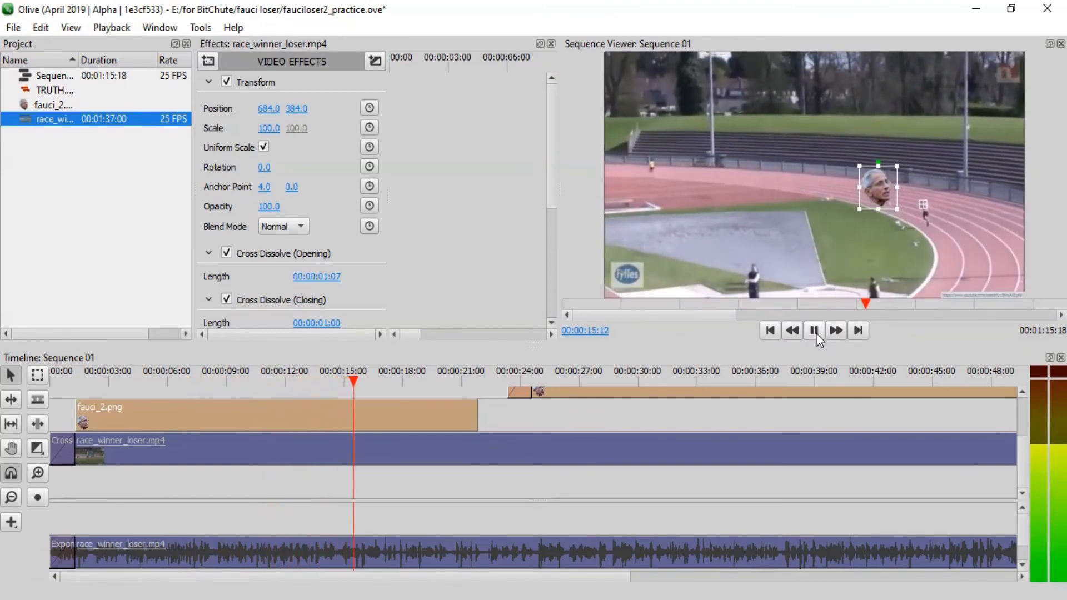
pyautogui.click(815, 333)
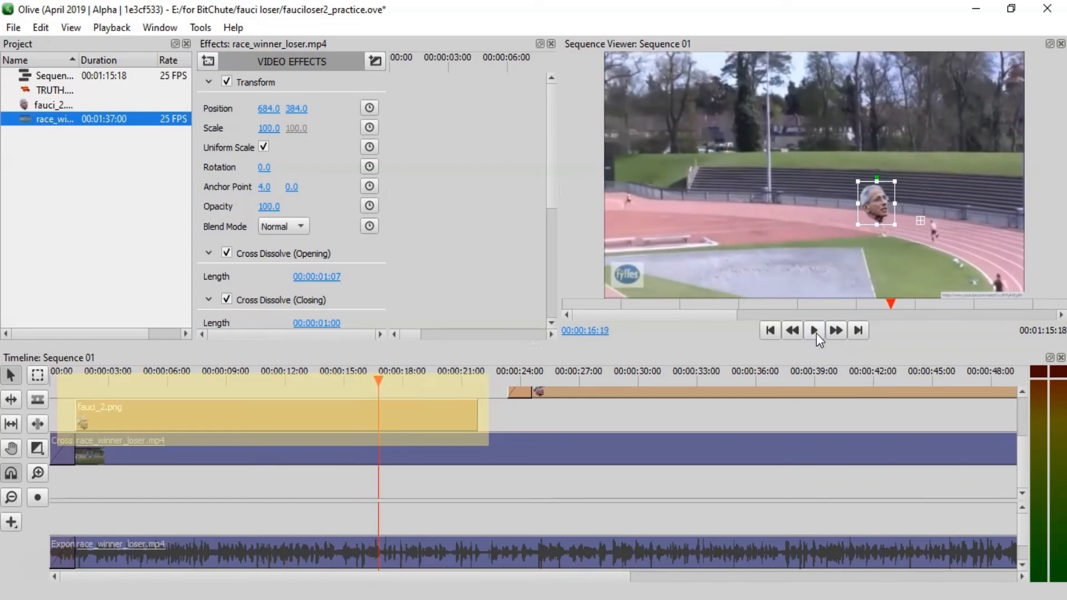
# - Select the first fauci_2.png clip, examine its position keyframes near the clip's end and go to the previous one
pyautogui.click(419, 418)
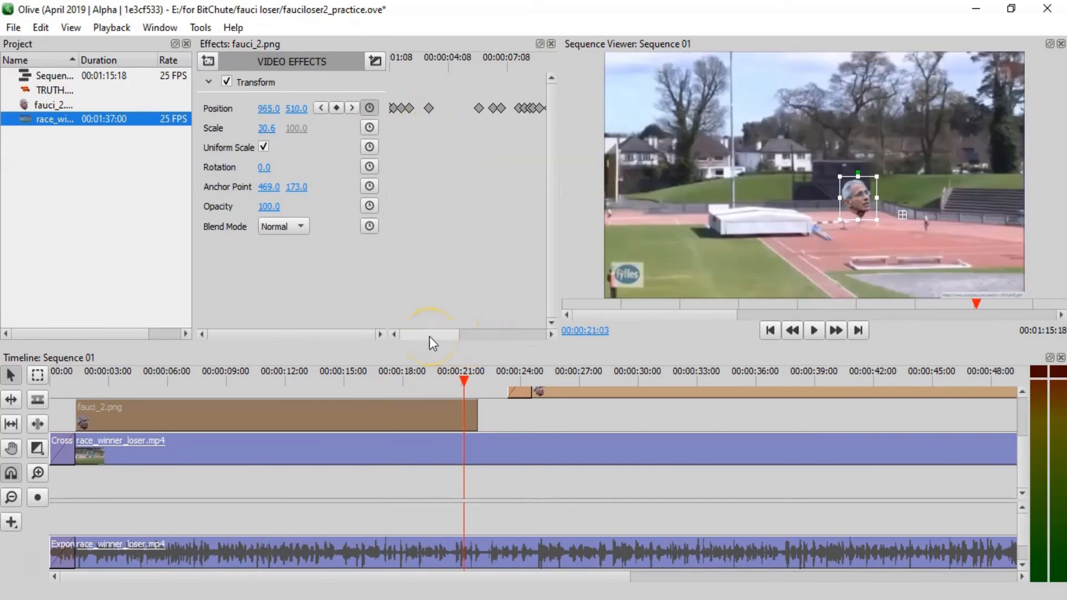
pyautogui.moveTo(429, 336); pyautogui.dragTo(538, 324)
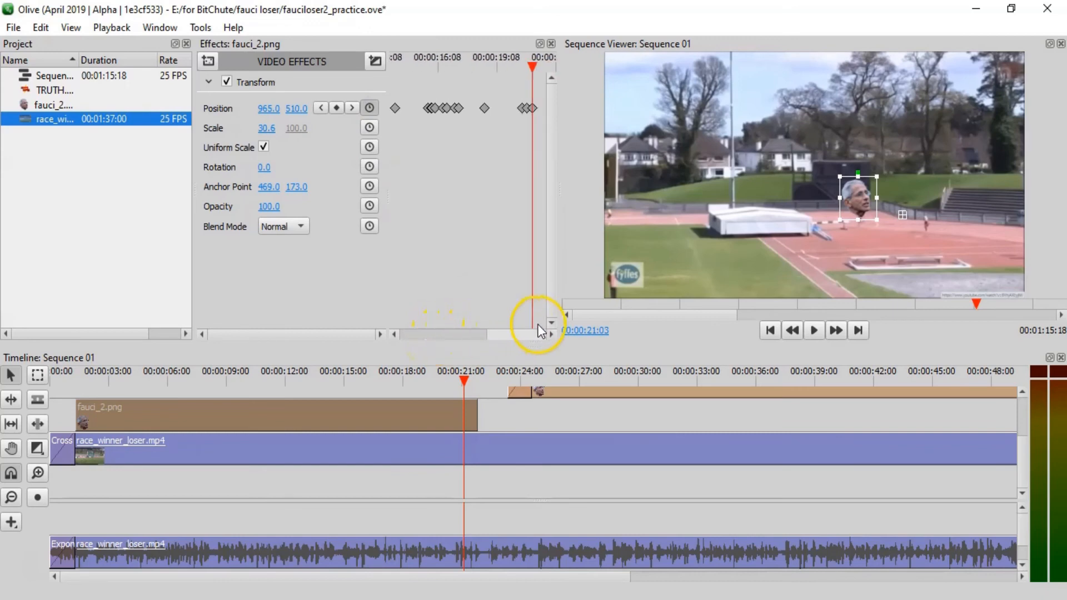
pyautogui.click(322, 107)
pyautogui.click(443, 132)
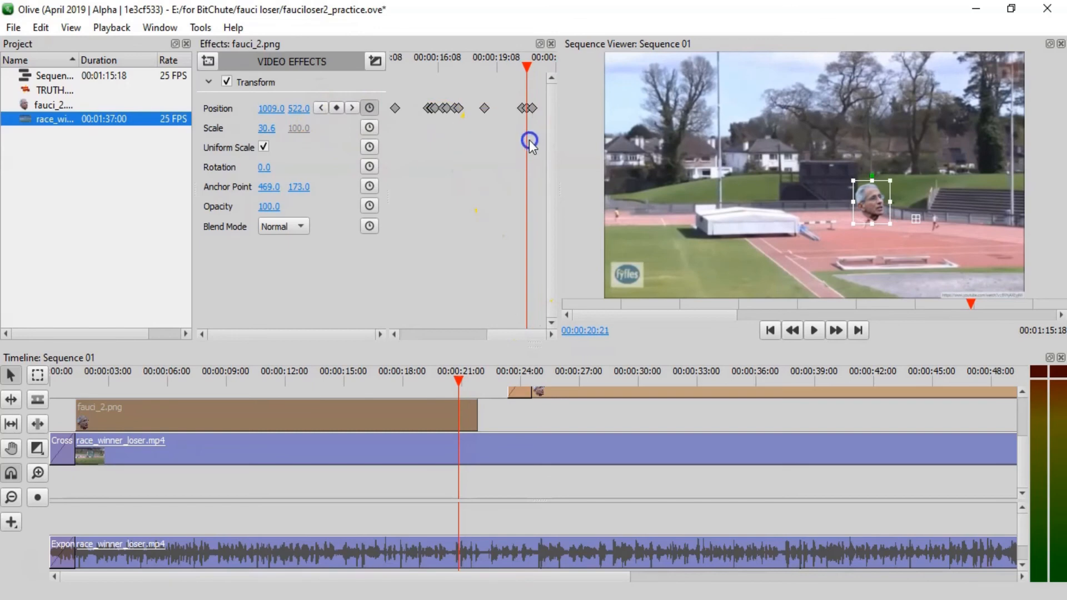
# - Go to the first fauci_2.png clip's last position keyframe and advance frame by frame past it, watching the head against the footage
pyautogui.click(350, 107)
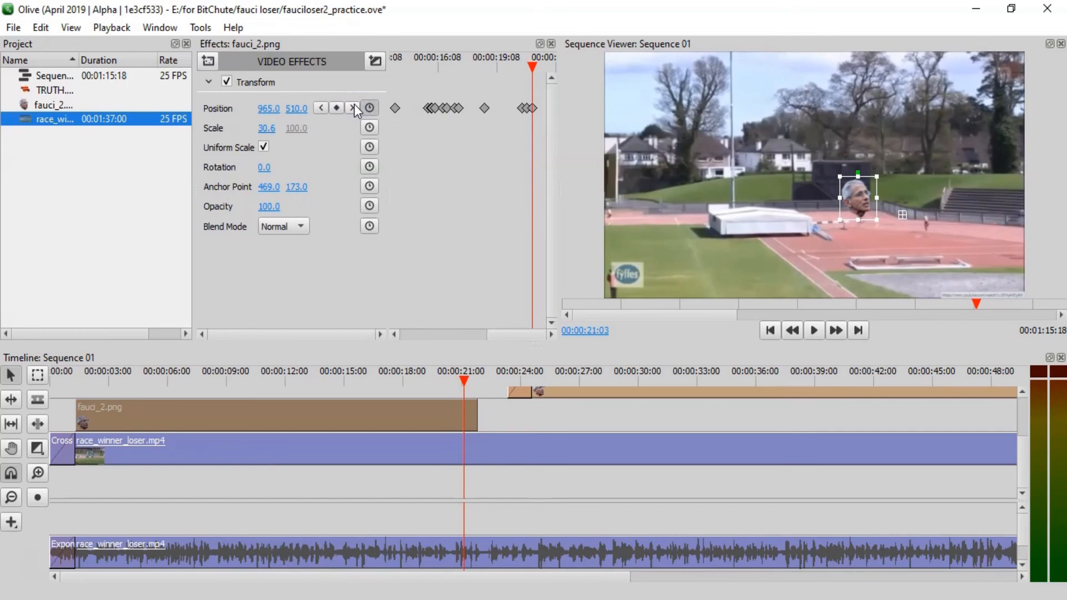
pyautogui.press('Right')
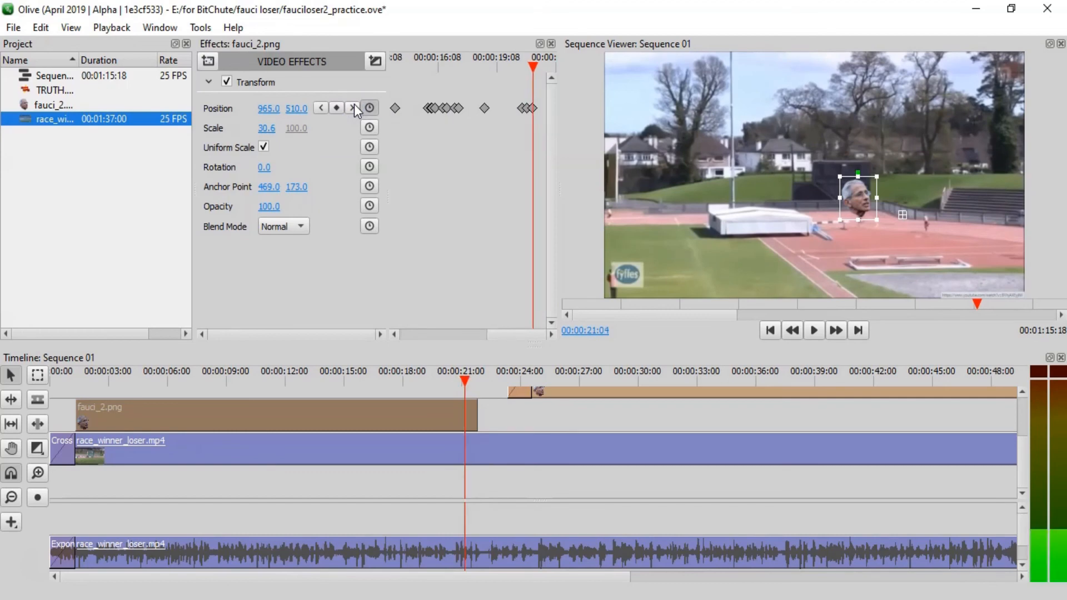
pyautogui.press('Right')
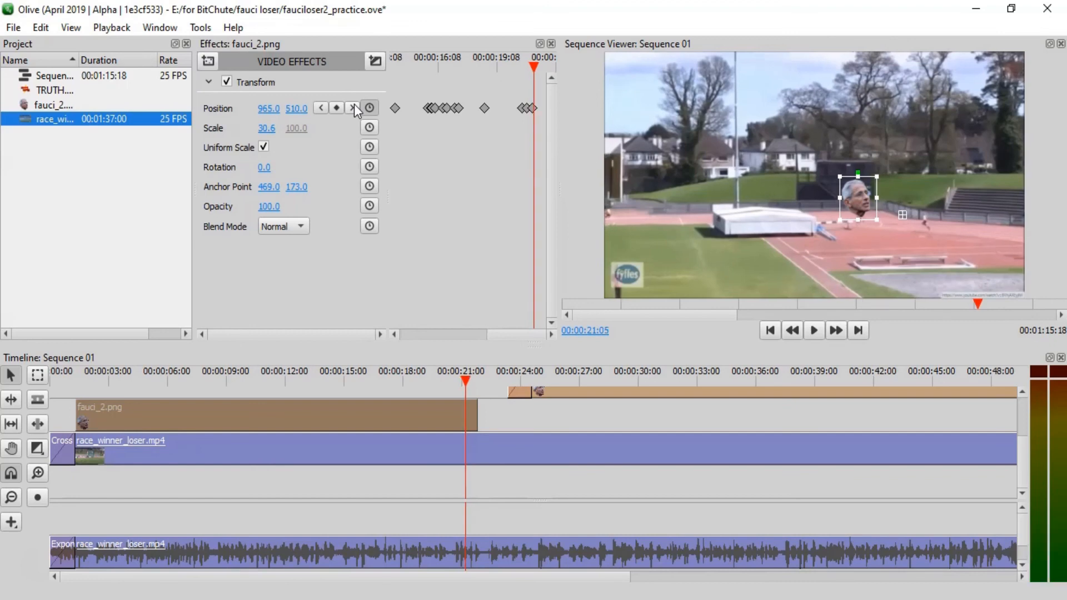
pyautogui.press('Right')
pyautogui.press('Right')
pyautogui.press('Right')
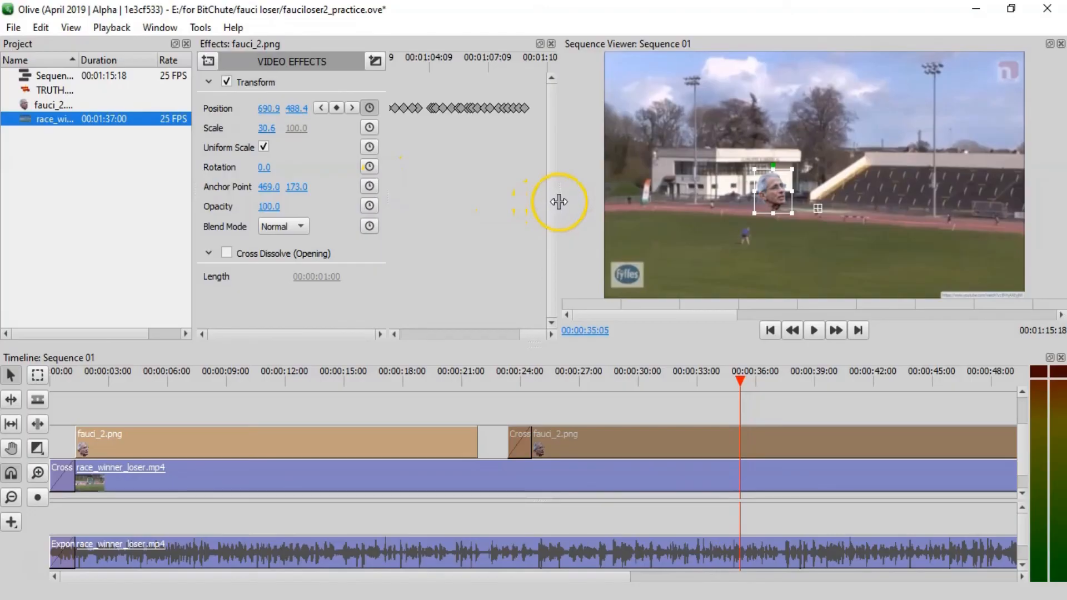
# - Widen the effects area to examine more of the second fauci_2.png clip's position keyframes, and play the sequence from 00:00:35:05
pyautogui.moveTo(560, 202); pyautogui.dragTo(832, 203)
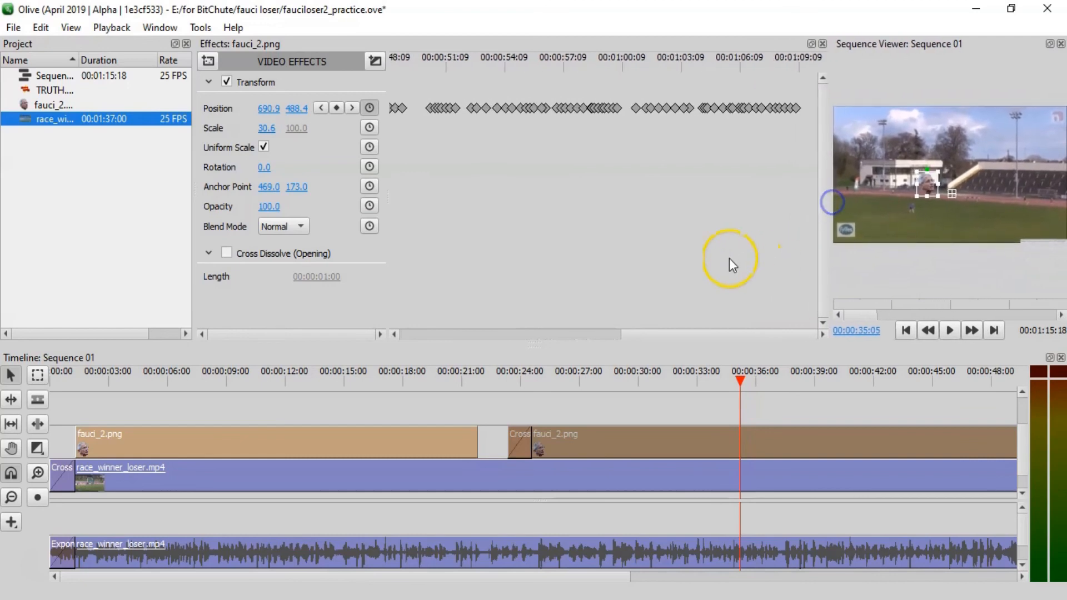
pyautogui.press('space')
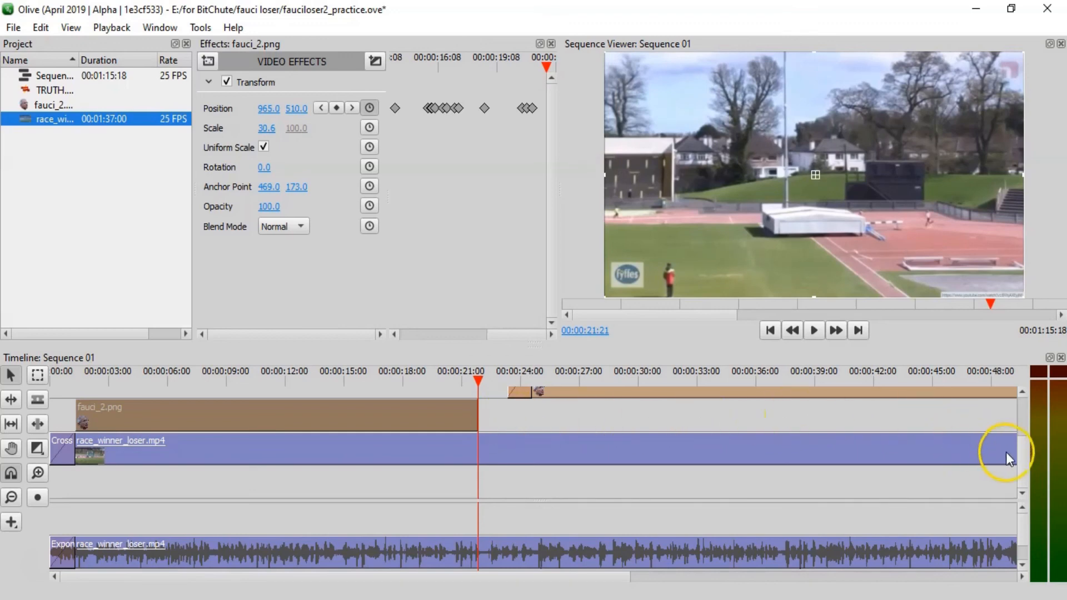
# - Move the second fauci_2.png clip down onto the same track as the first fauci_2.png clip, at its current start time
pyautogui.moveTo(1026, 454); pyautogui.dragTo(1022, 442)
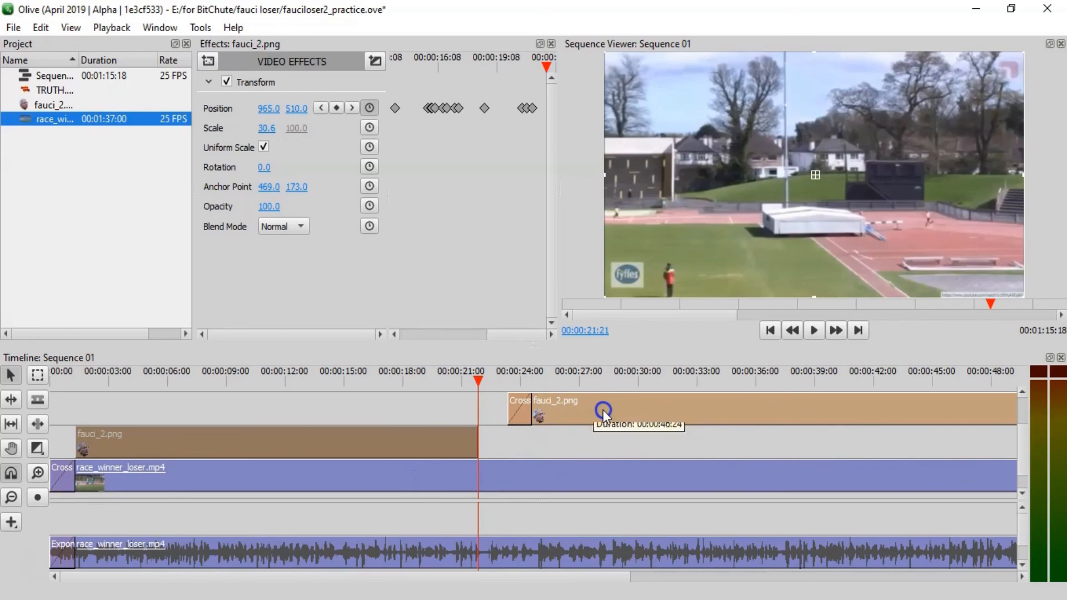
pyautogui.moveTo(602, 409); pyautogui.dragTo(606, 441)
pyautogui.moveTo(606, 442); pyautogui.dragTo(606, 441)
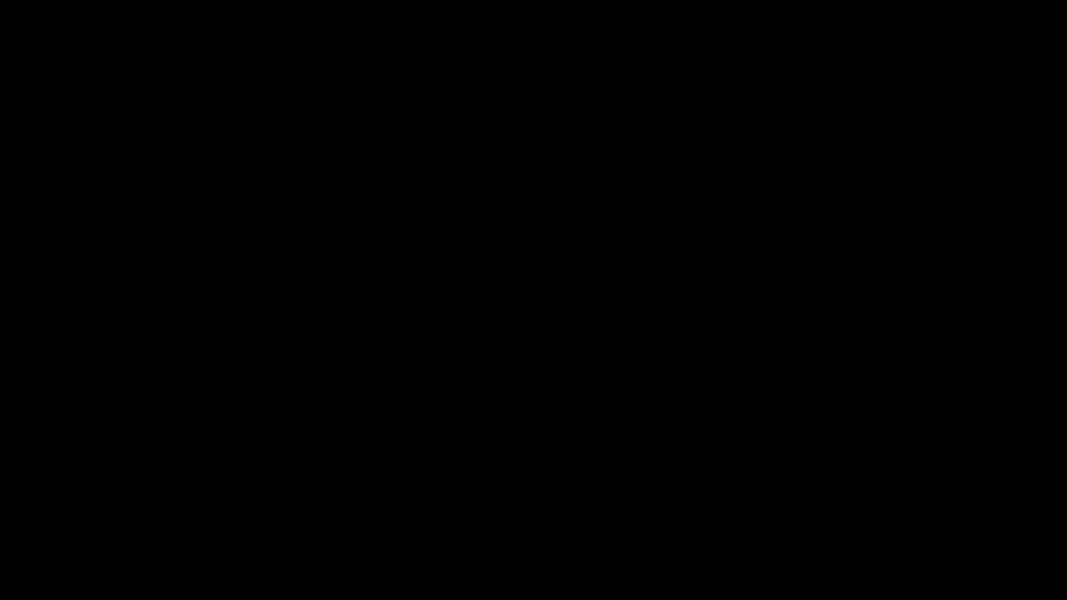